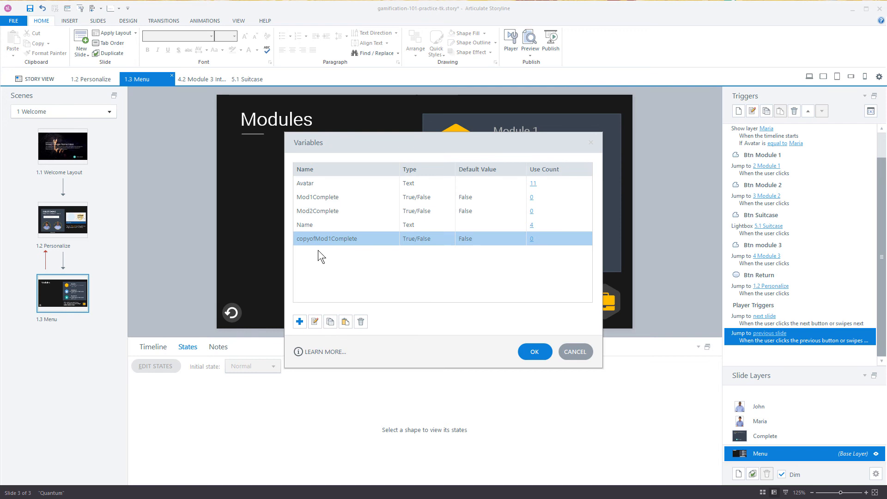
Rename the copyofMod1Complete variable as Mod3Complete and save the variable list
double_click(318, 238)
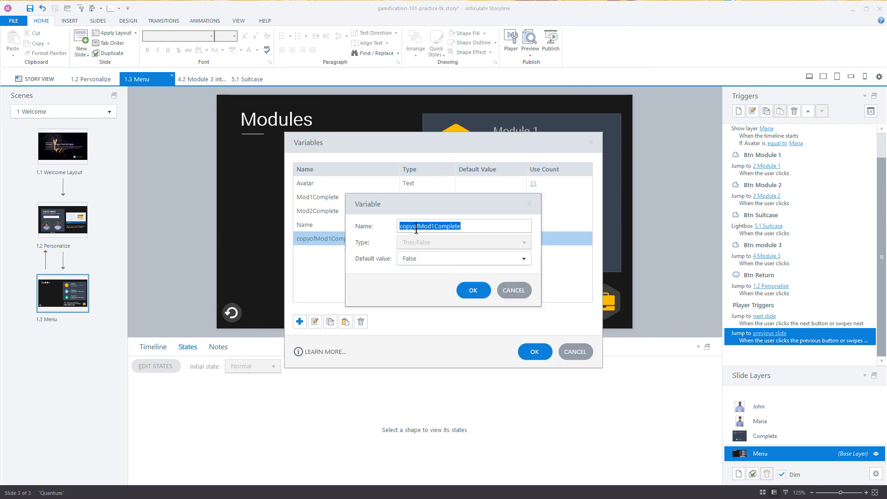
left_click_drag(418, 227, 388, 227)
key("BackSpace")
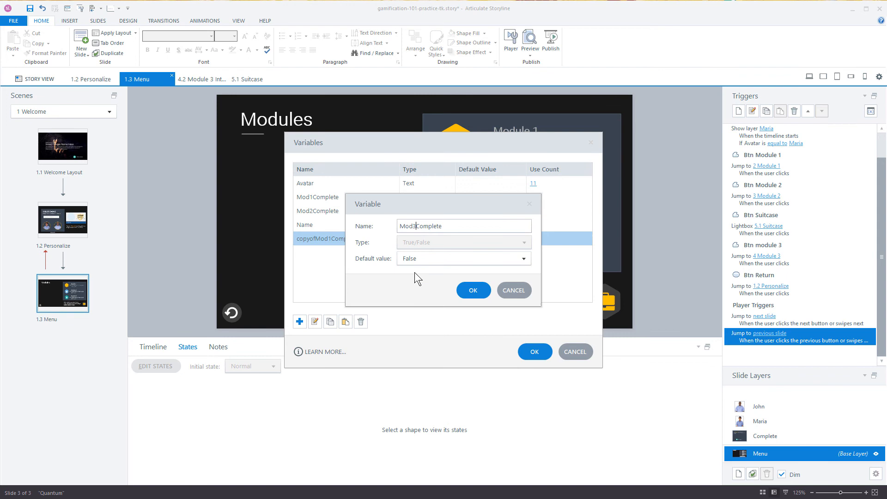
left_click(483, 290)
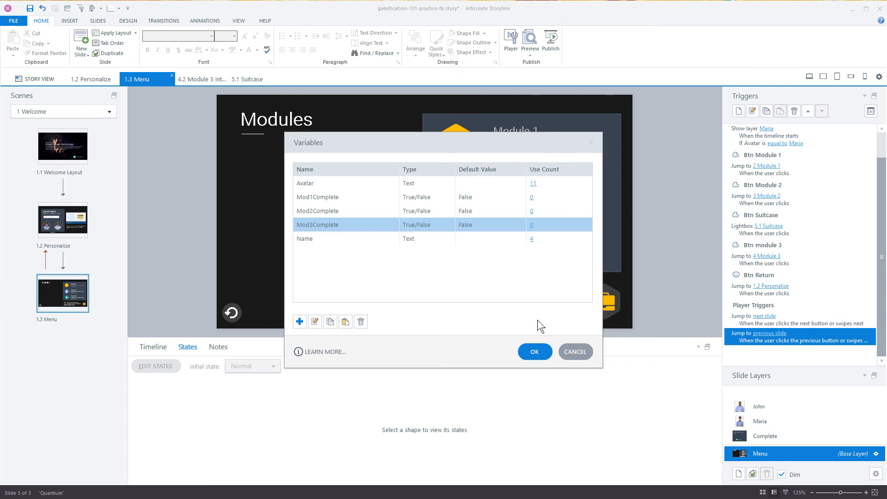
left_click(545, 352)
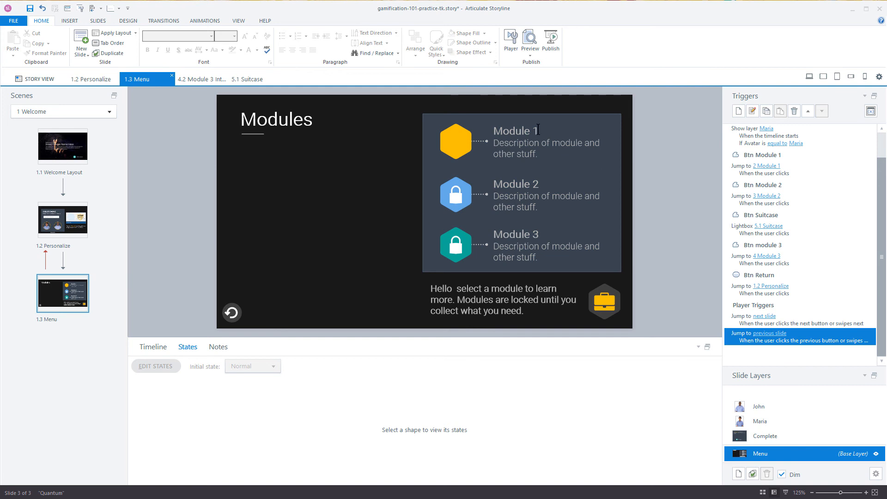
Narrow the Modules title text box so that it ends before the module list panel
left_click(539, 130)
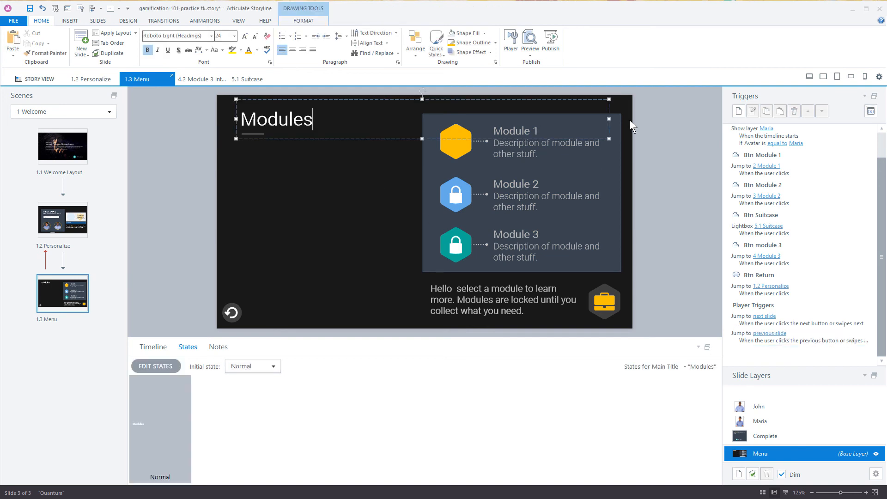
left_click_drag(609, 119, 406, 121)
Insert a reference to the Mod1Complete variable after the Module 1 heading
left_click(544, 130)
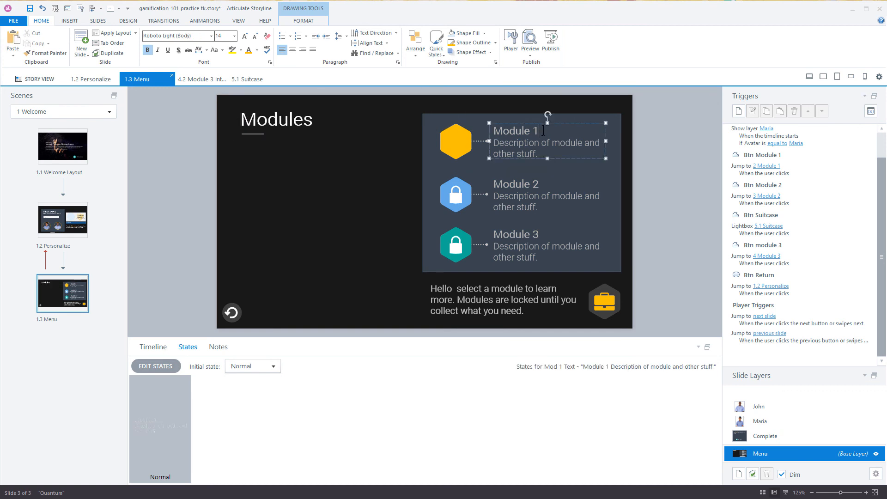
left_click(71, 21)
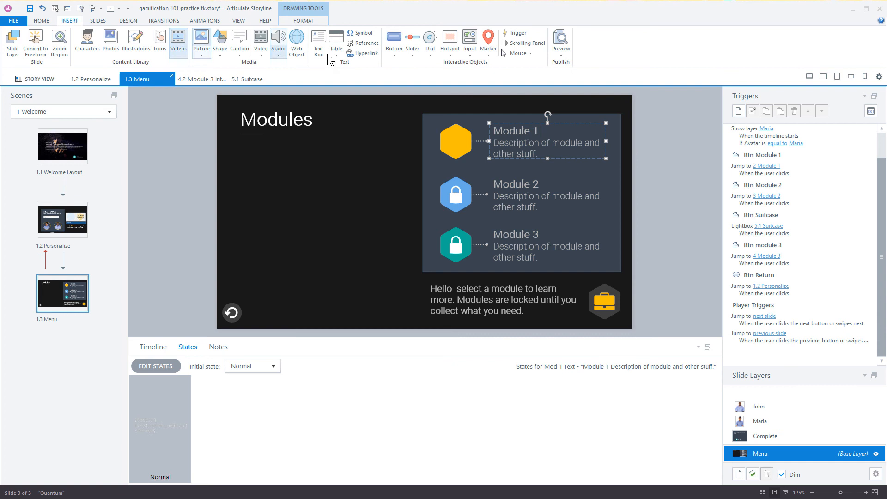
left_click(365, 43)
left_click(328, 195)
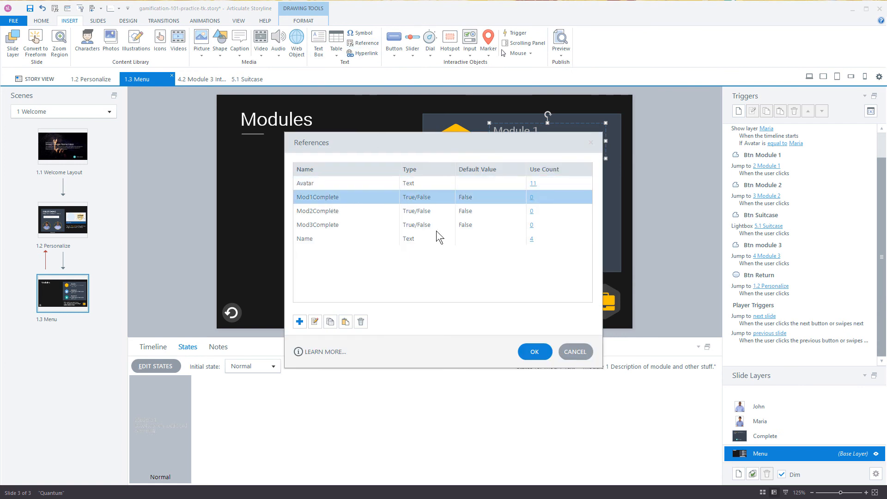
left_click(534, 351)
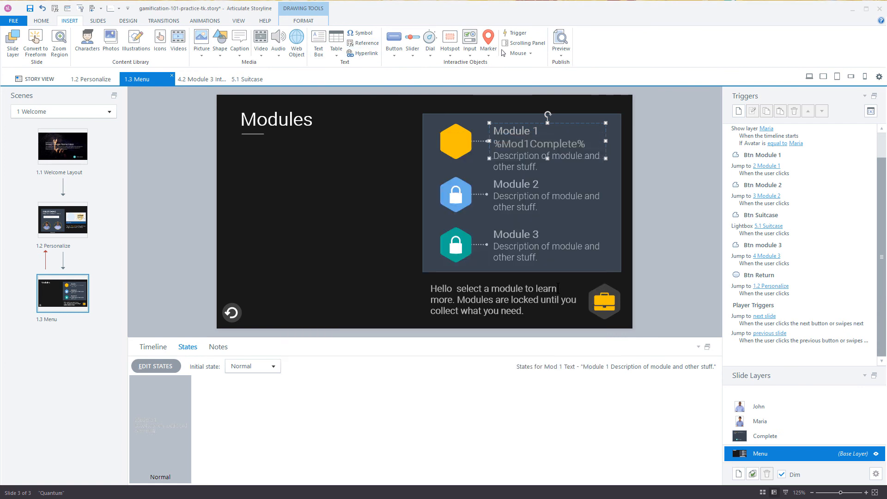
Insert a Mod2Complete reference after the Module 2 heading and a Mod3Complete reference after the Module 3 heading
left_click(540, 184)
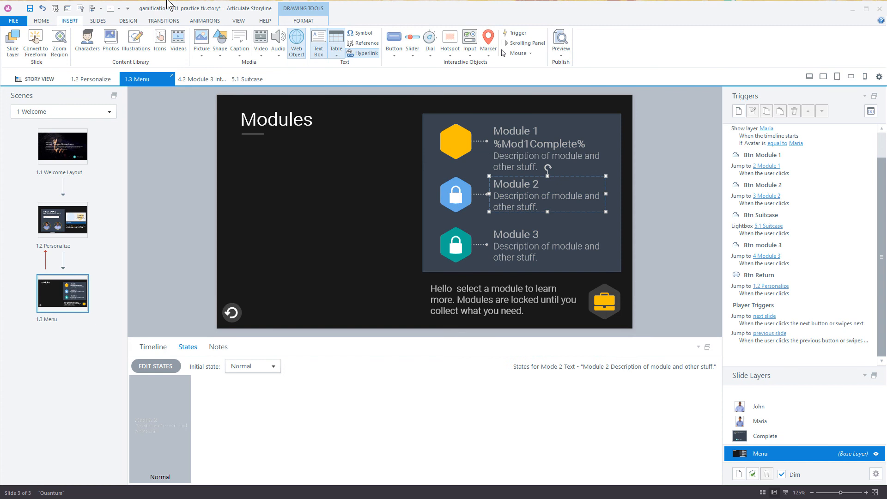
left_click(363, 43)
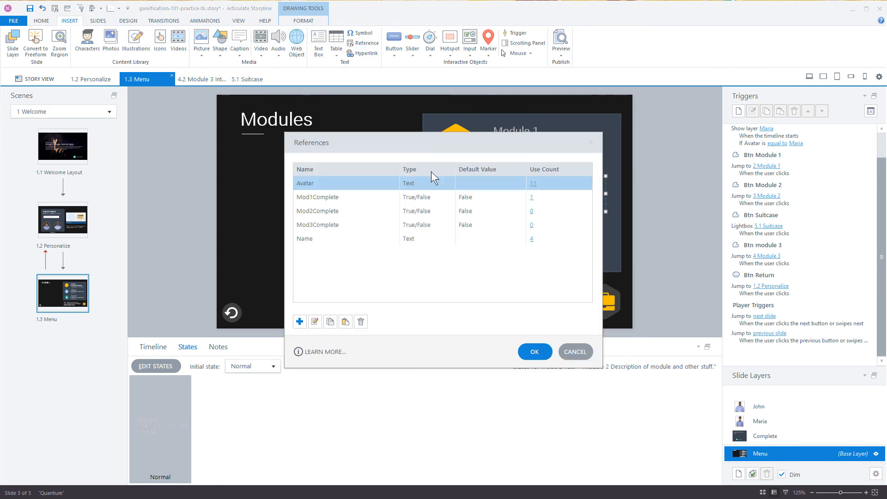
left_click(336, 211)
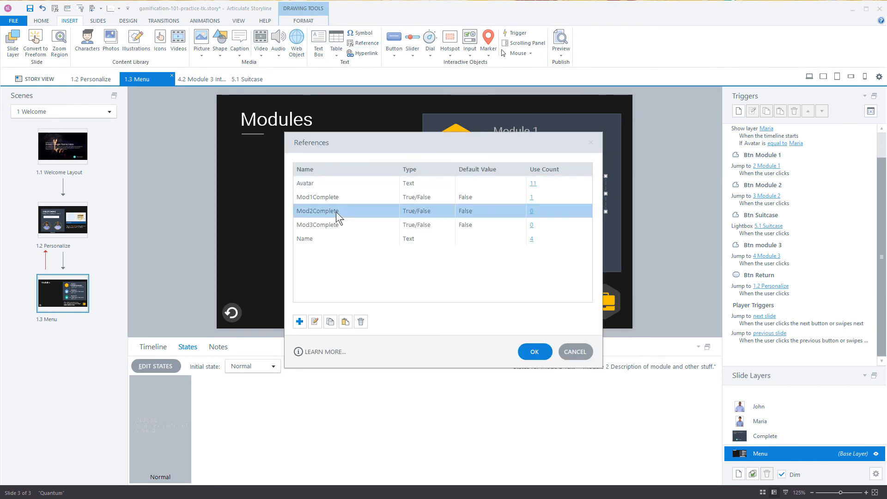
left_click(534, 352)
left_click(547, 234)
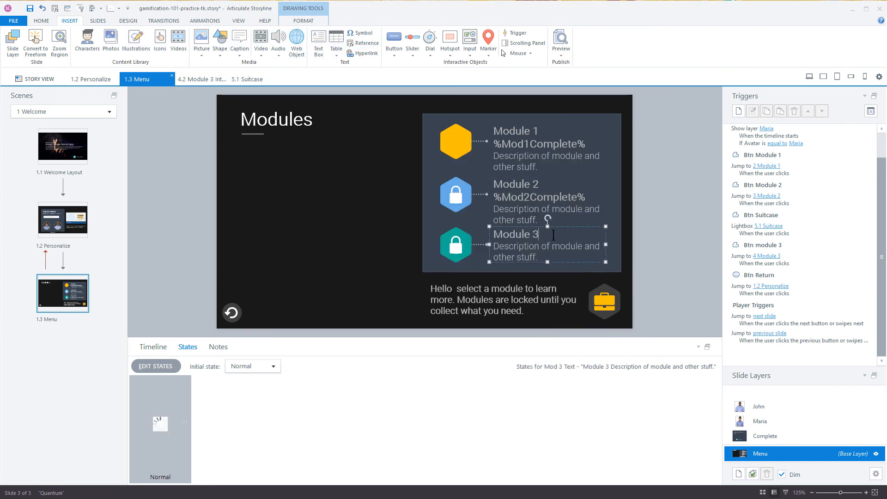
left_click(363, 43)
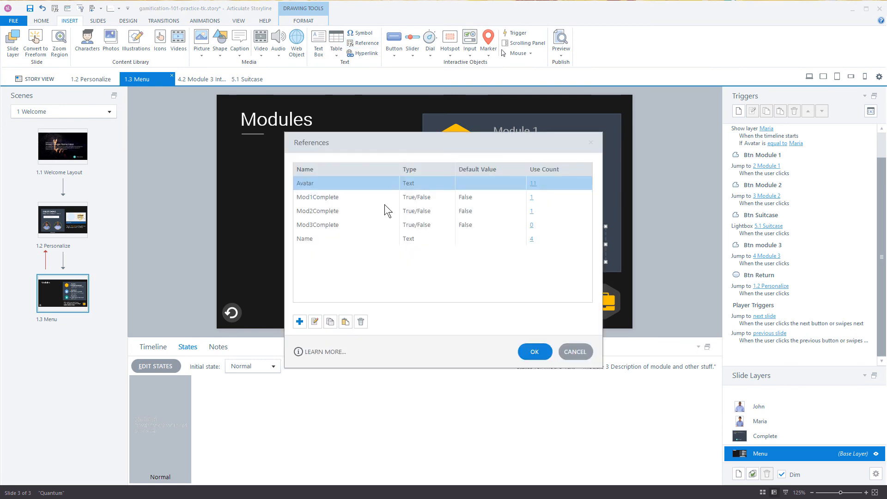
left_click(326, 227)
left_click(535, 353)
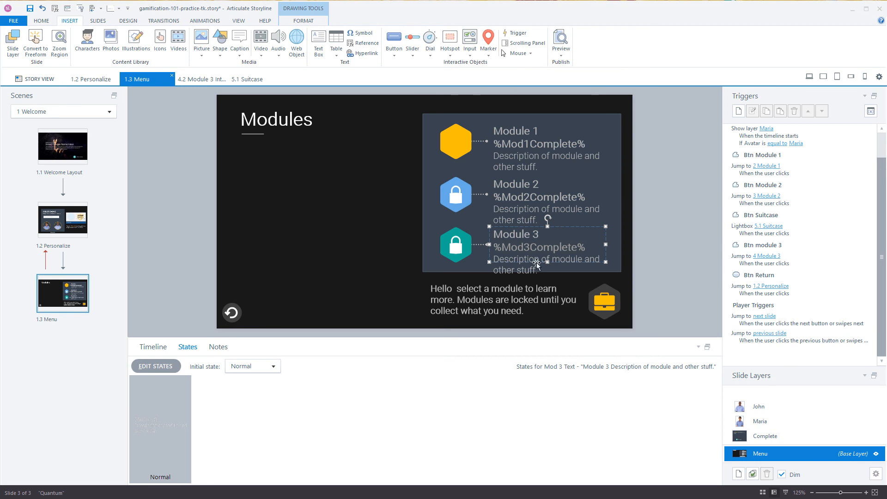
Preview the current slide to check the variable references, test the Module 1 button, and close the preview
left_click(563, 58)
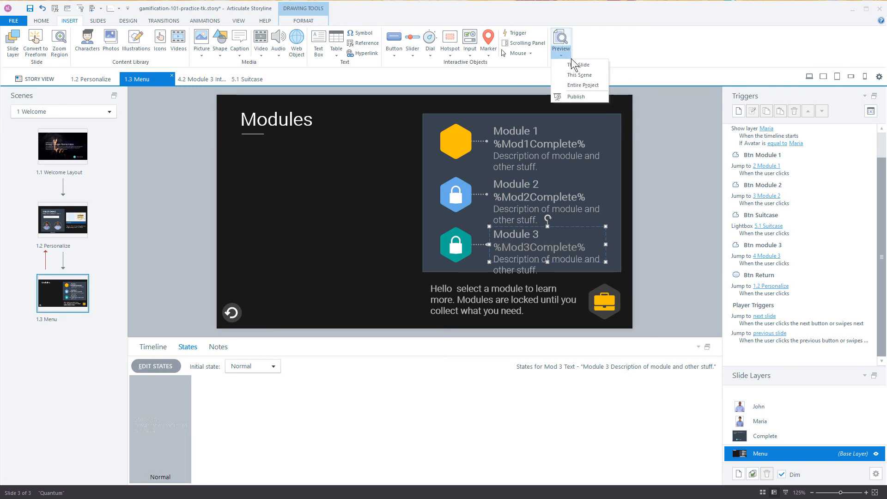
left_click(575, 65)
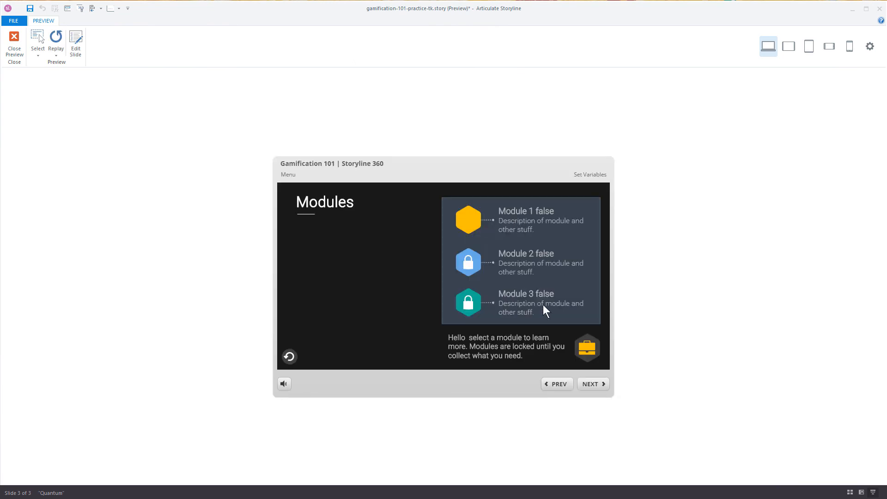
left_click(469, 223)
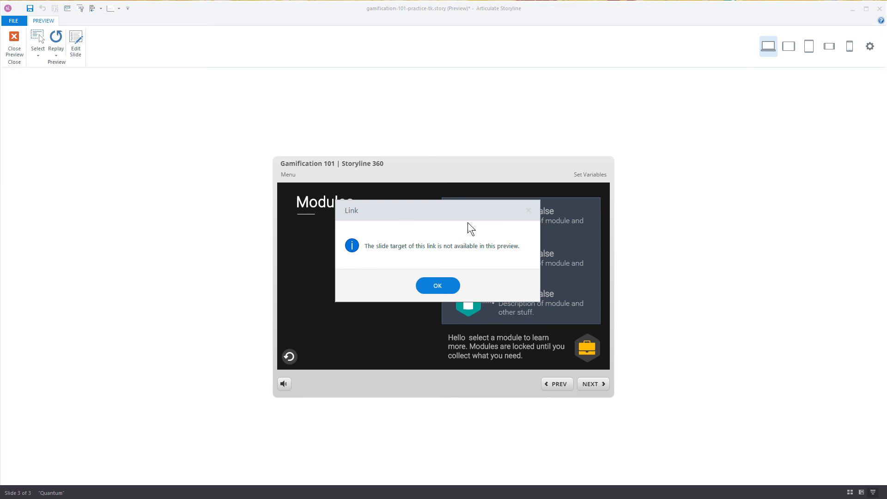
left_click(438, 285)
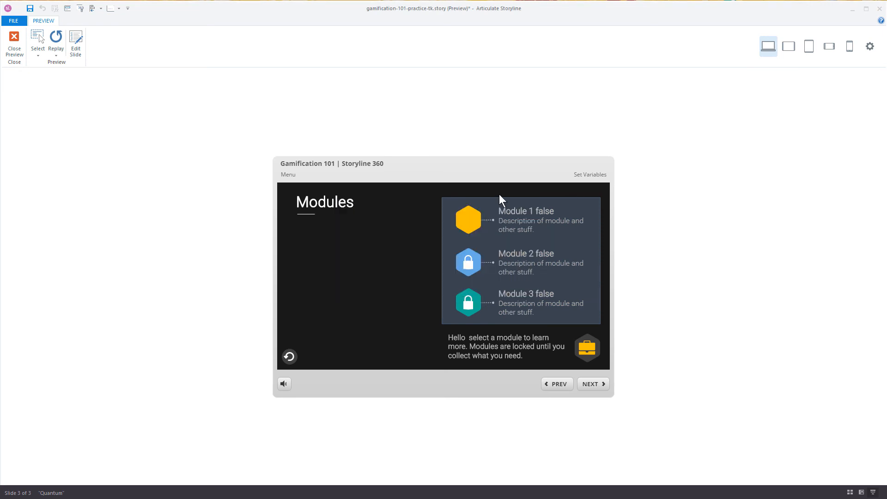
left_click(19, 42)
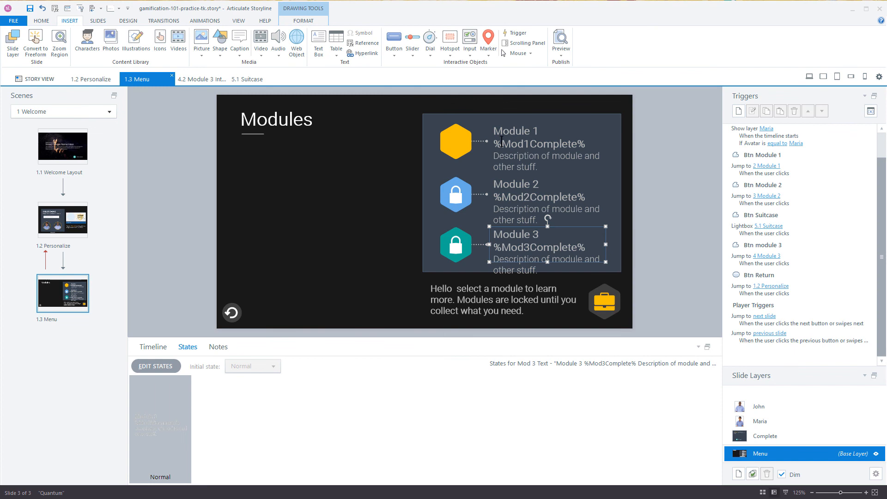
Copy the %Mod1Complete% reference from the Module 1 text and delete it there
left_click(494, 144)
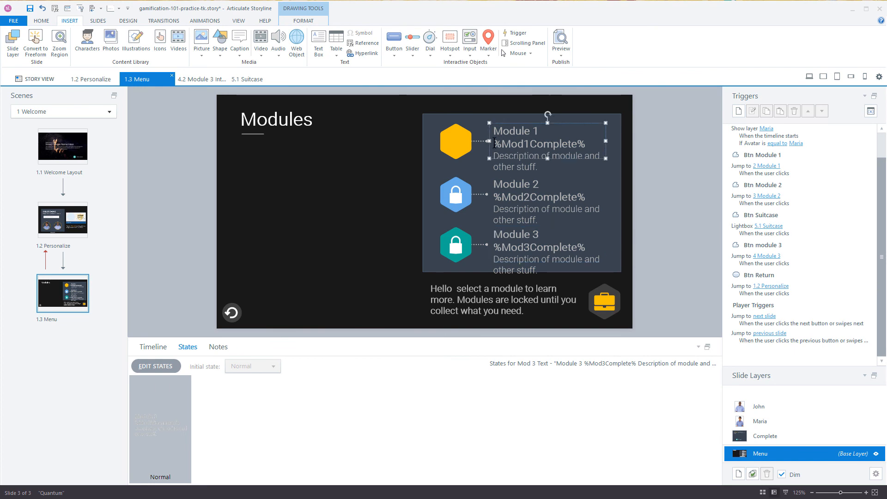
left_click_drag(581, 143, 587, 147)
key("ctrl+c")
key("Delete")
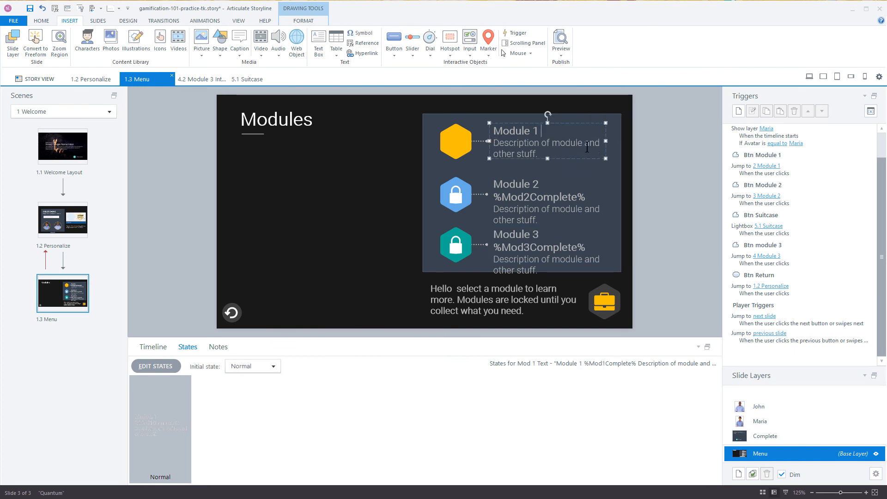
Delete the %Mod2Complete% and %Mod3Complete% references from the Module 2 and Module 3 texts
left_click(495, 197)
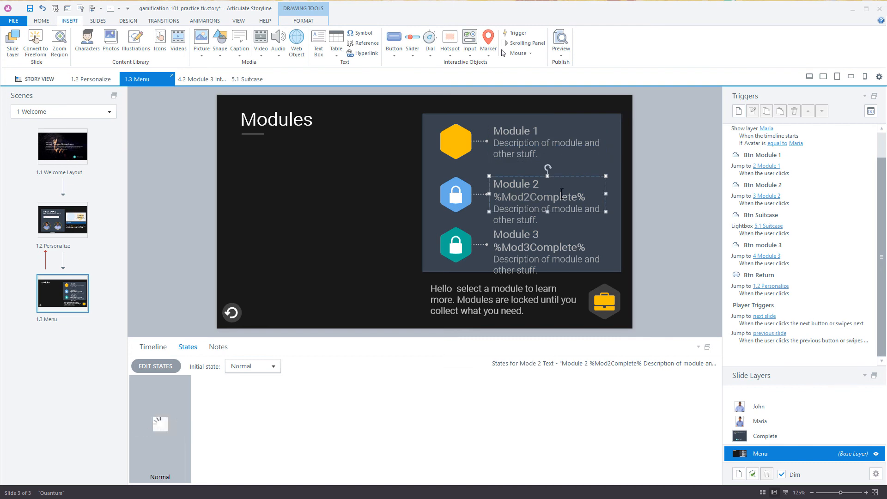
left_click_drag(496, 197, 583, 194)
key("Delete")
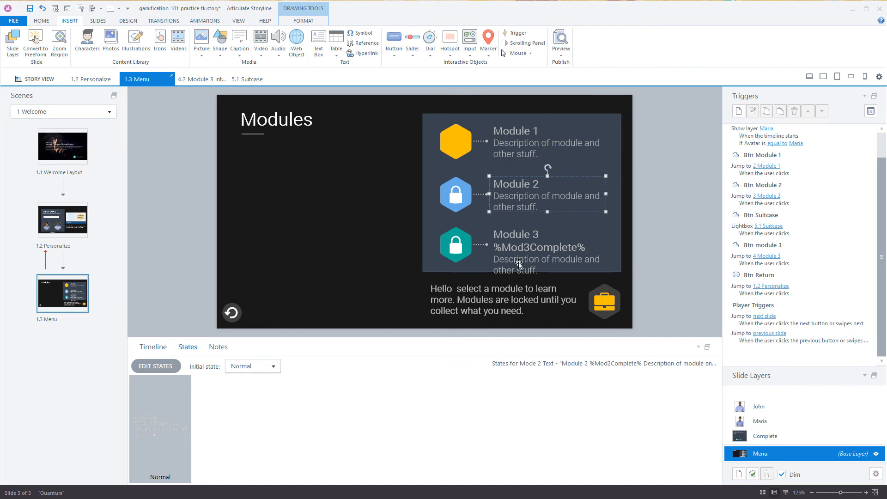
left_click(495, 251)
left_click_drag(495, 251, 584, 245)
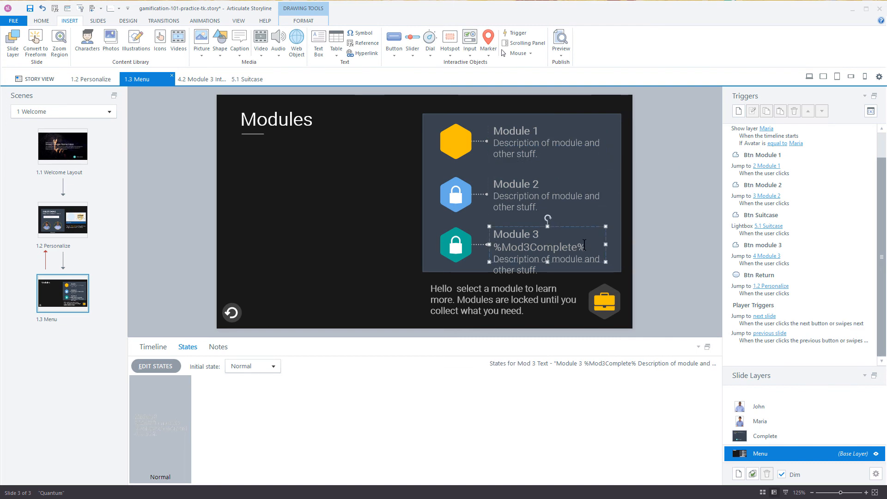
key("Delete")
left_click(667, 213)
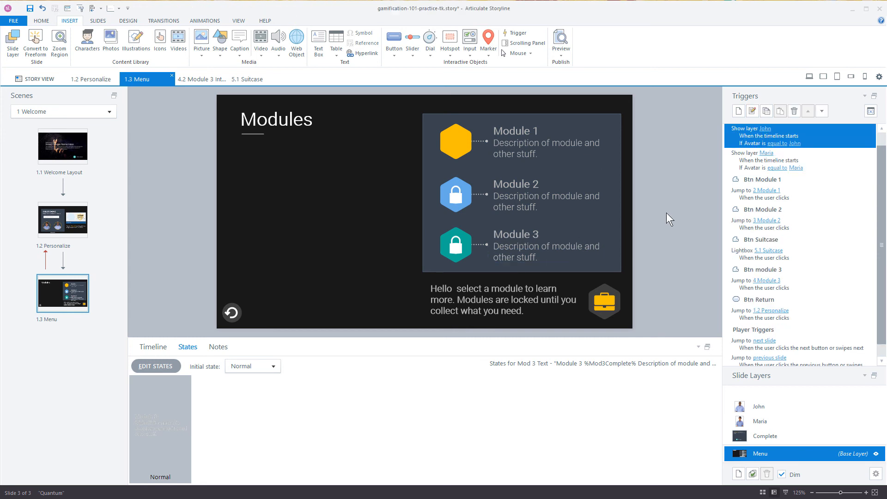
Add a text box with the copied %Mod1Complete% reference beside the module panel and stack two duplicates beneath it
left_click(320, 40)
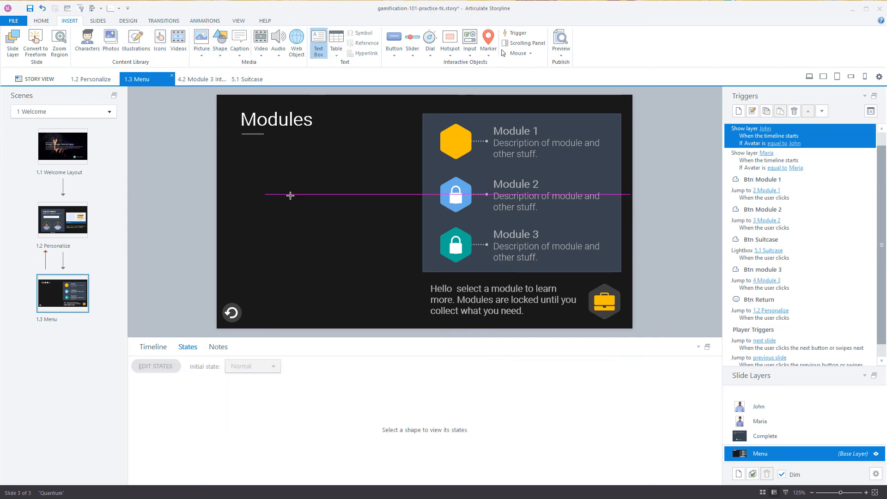
left_click(291, 196)
key("ctrl+v")
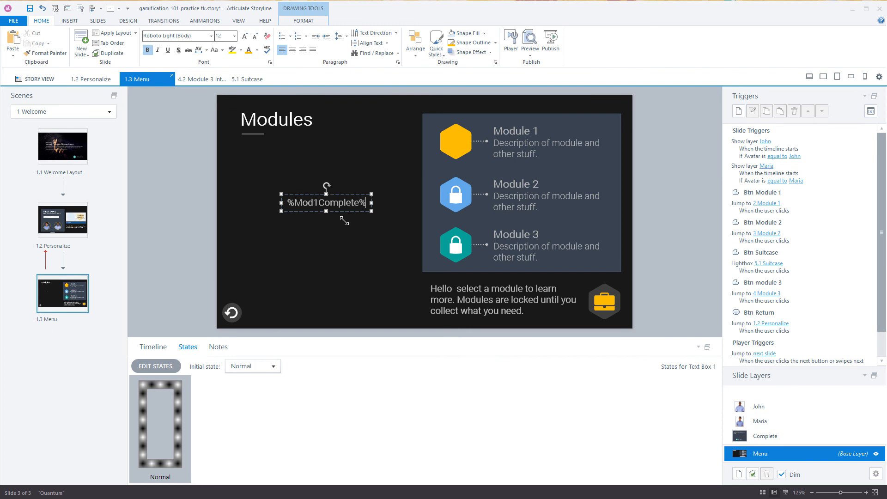
left_click_drag(349, 199, 375, 181)
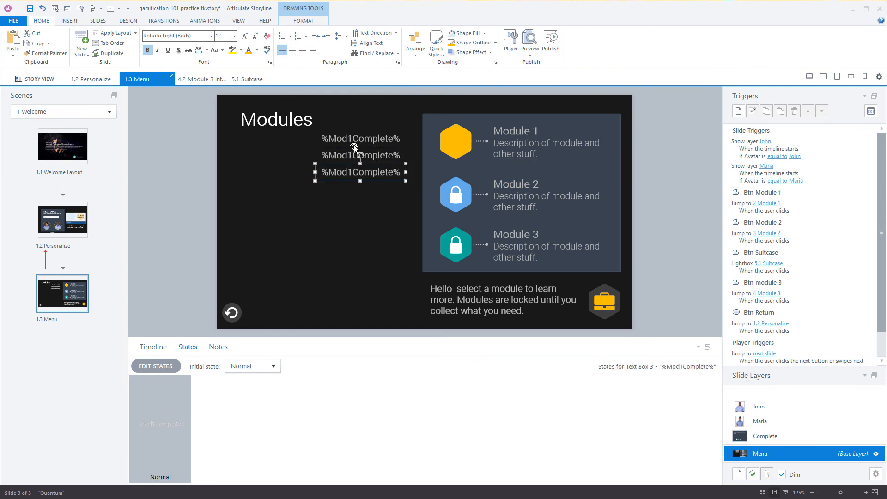
Change the second text box's reference to %Mod2Complete% and the third one's to %Mod3Complete%
left_click(352, 155)
key("BackSpace")
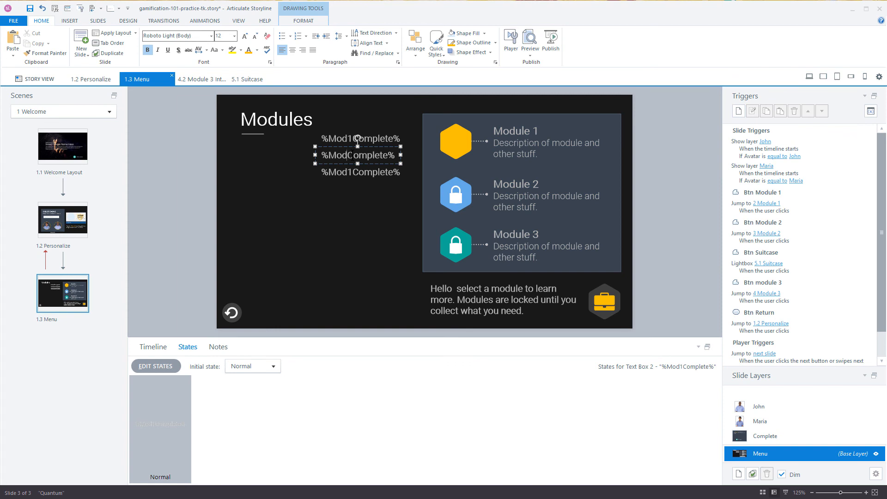
type("2")
left_click(352, 174)
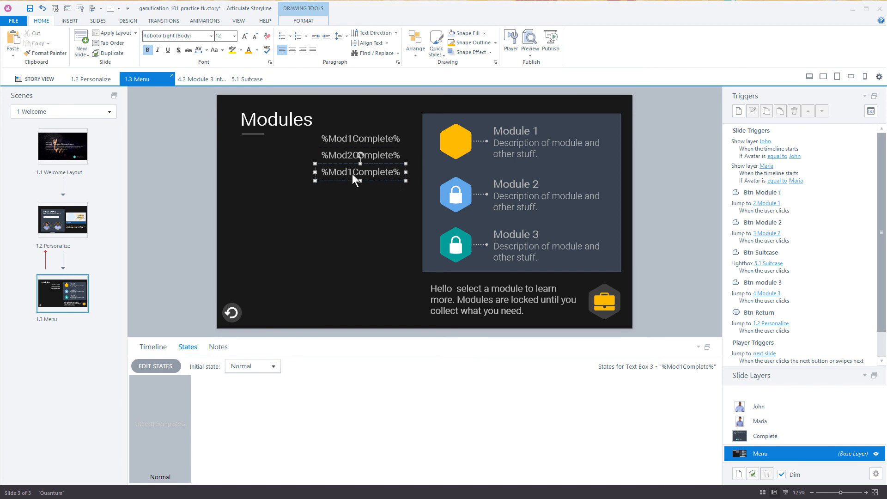
key("BackSpace")
type("3")
left_click(646, 186)
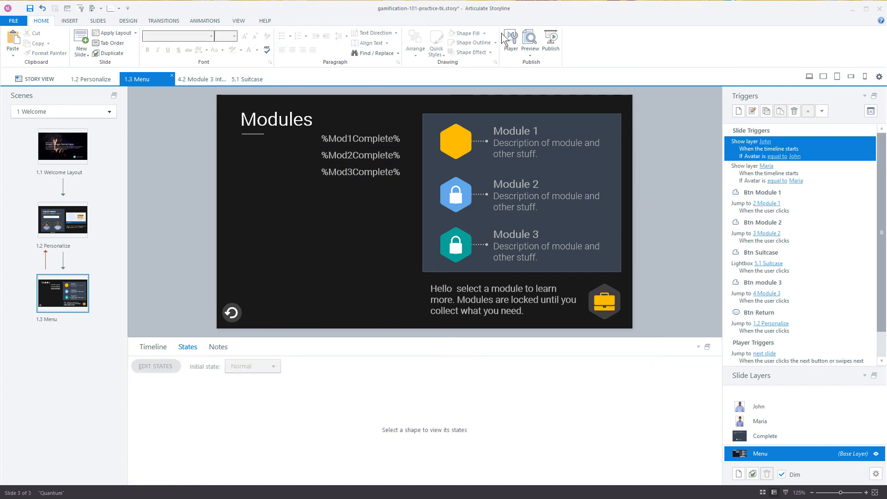
Preview the menu slide to check the three separate variable references, and close the preview
left_click(530, 50)
left_click(526, 94)
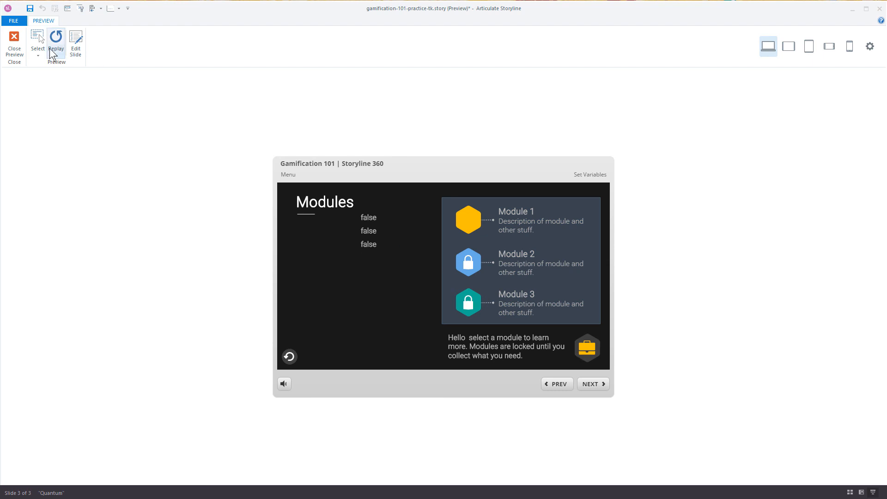
left_click(15, 43)
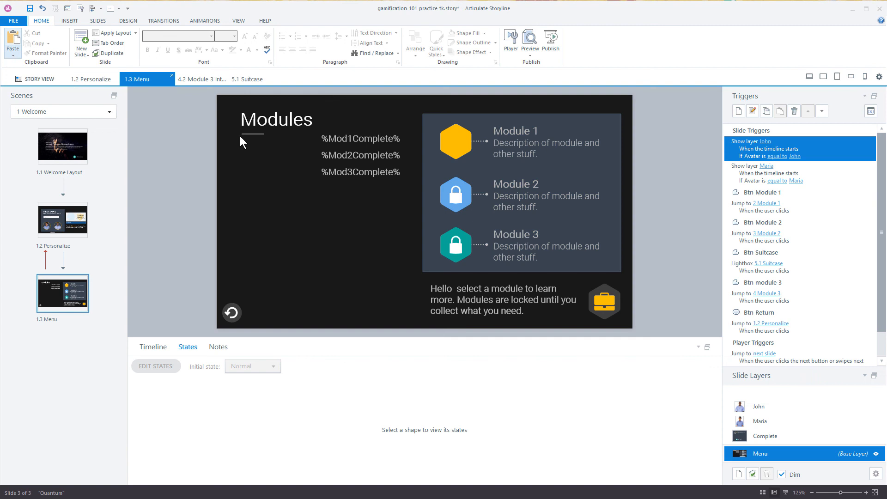
Select the locked Module 2 button on the menu slide
left_click(458, 198)
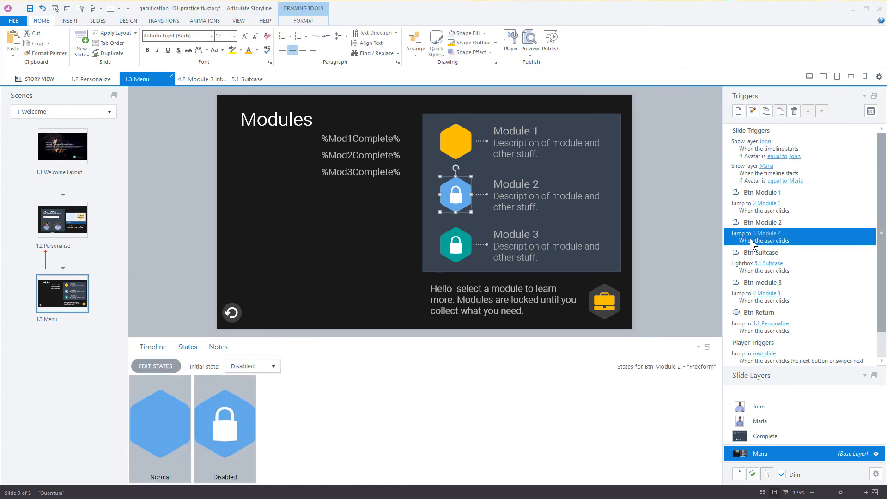